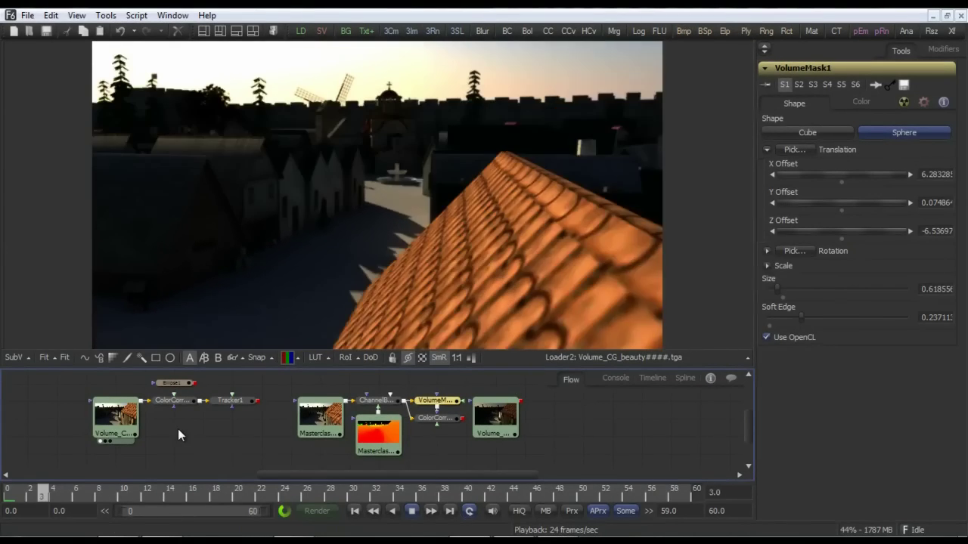
Step: Lower ColorCorrector2's master gain to 0.34, check Ellipse1 and Tracker1, stop playback, and select Loader3
left_click(173, 402)
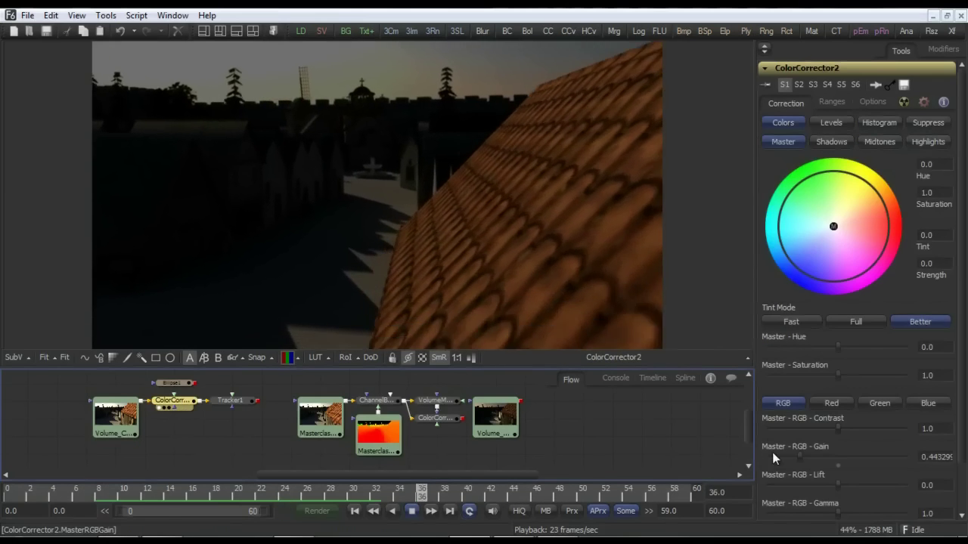
mouse_move(802, 456)
left_mouse_down()
mouse_move(821, 458)
mouse_move(794, 459)
left_mouse_up()
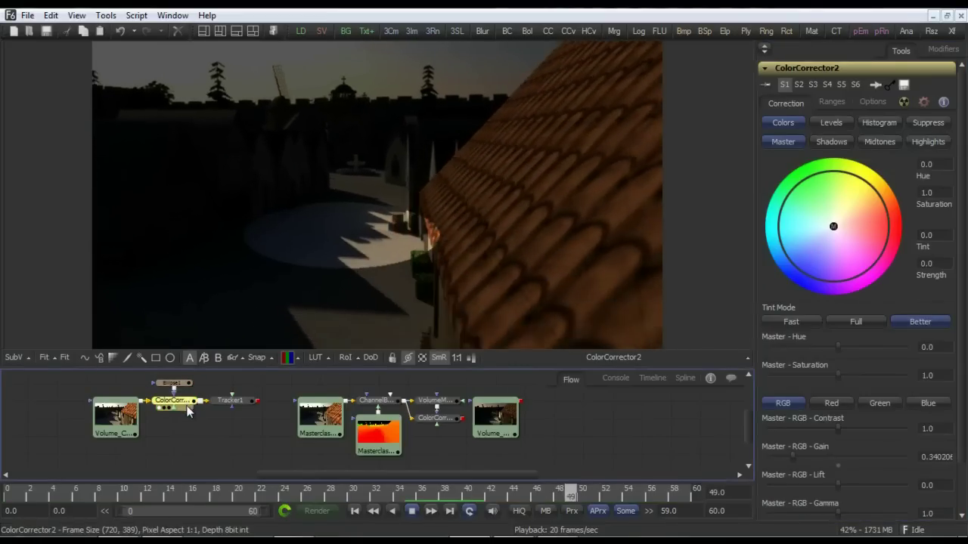
left_click(173, 384)
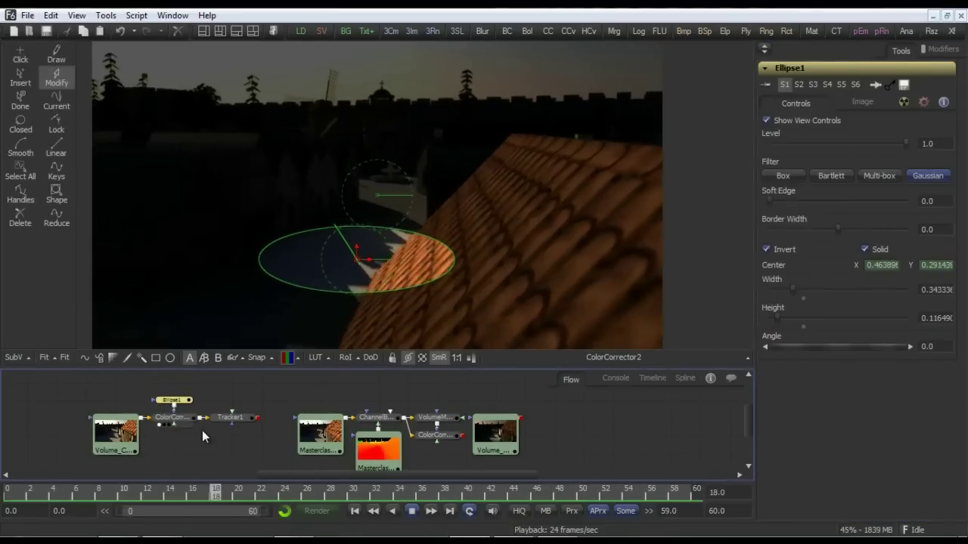
left_click(221, 422)
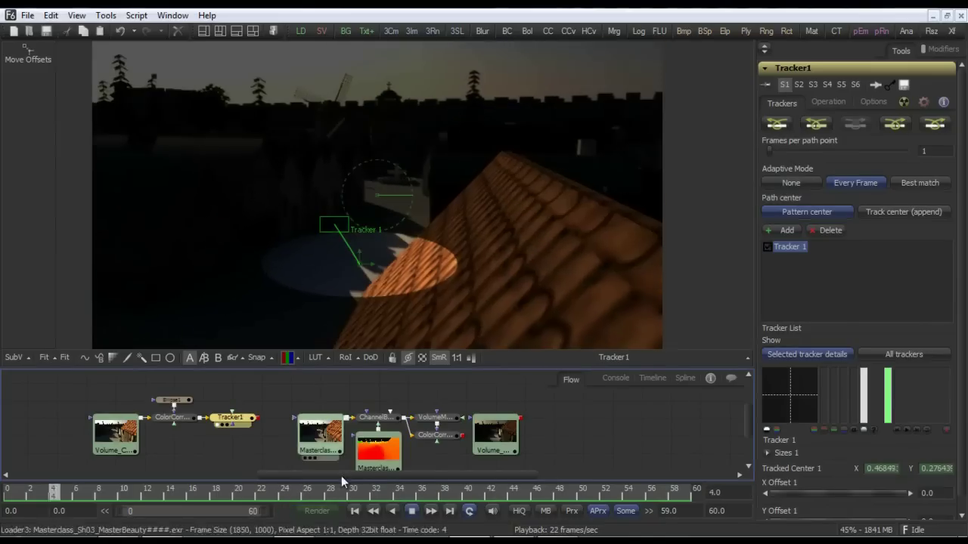
left_click(411, 512)
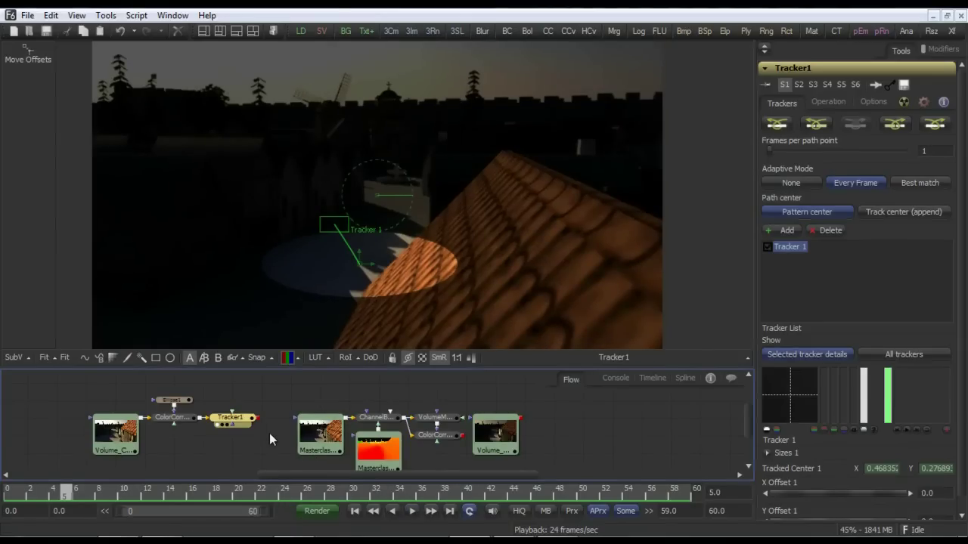
left_click(318, 432)
Step: Show Loader3's beauty render, jump to the last frame, and view the Loader1_1 position pass
key("1")
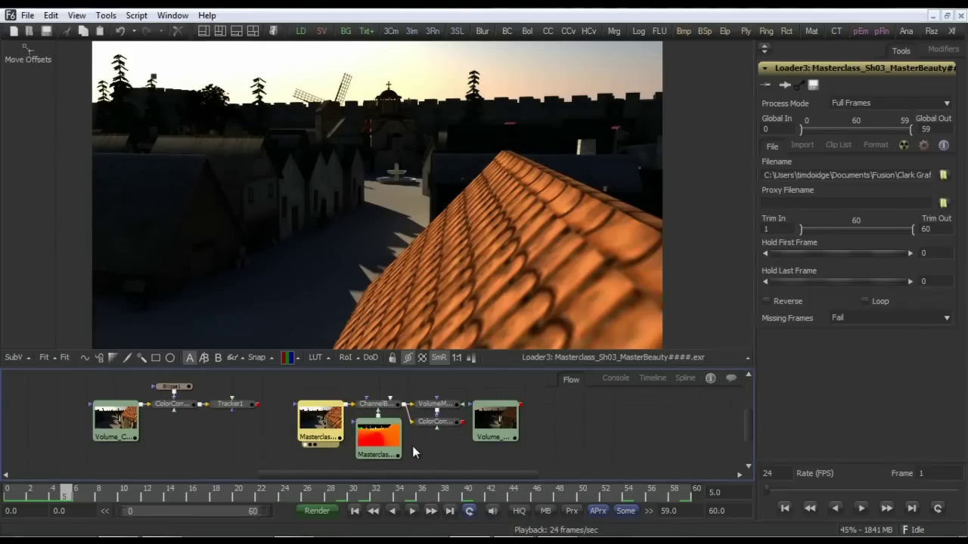
left_click(449, 511)
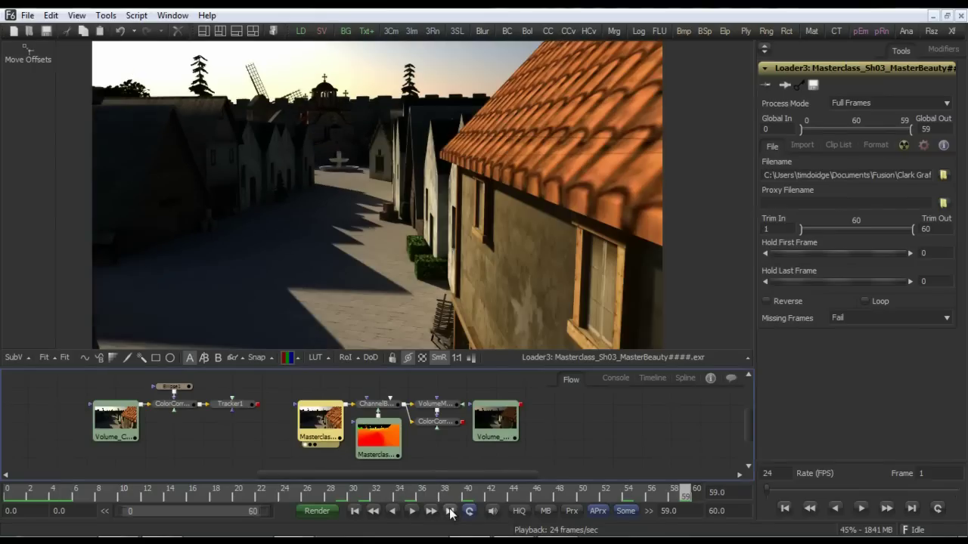
scroll(401, 450, "down", 1)
left_click(386, 442)
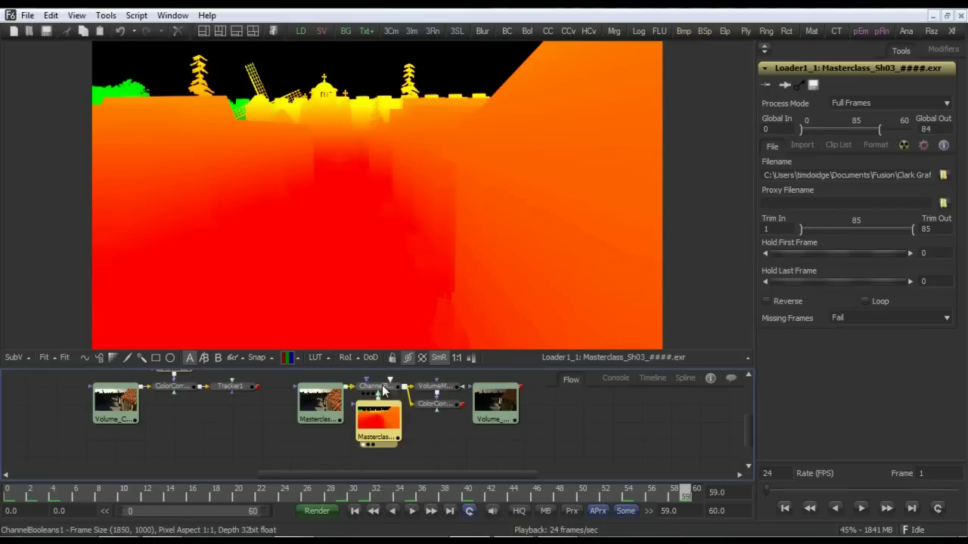
Step: Pick VolumeMask1's centre on the street and check the masked colour-corrected result
left_click(429, 387)
key("1")
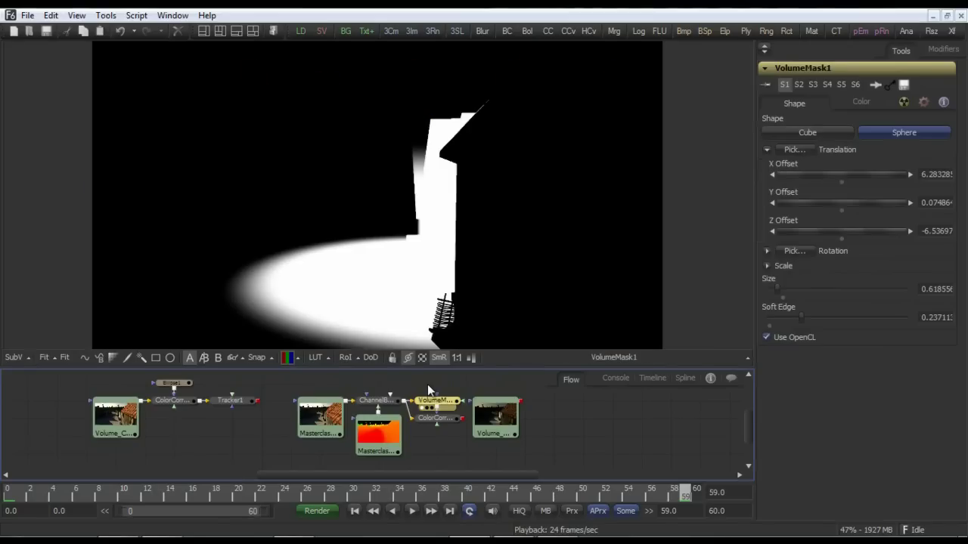
left_click_drag(791, 154, 431, 252)
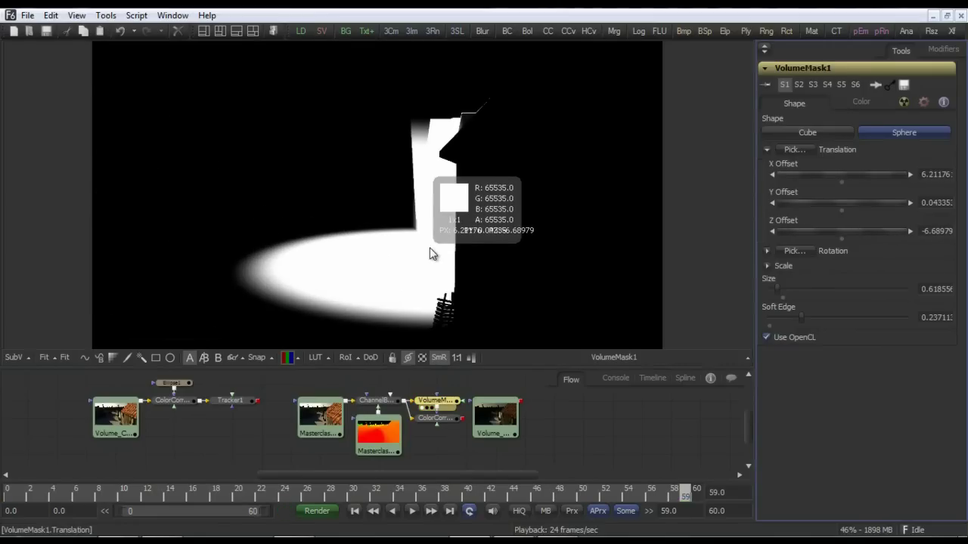
left_click(436, 419)
left_click(432, 425)
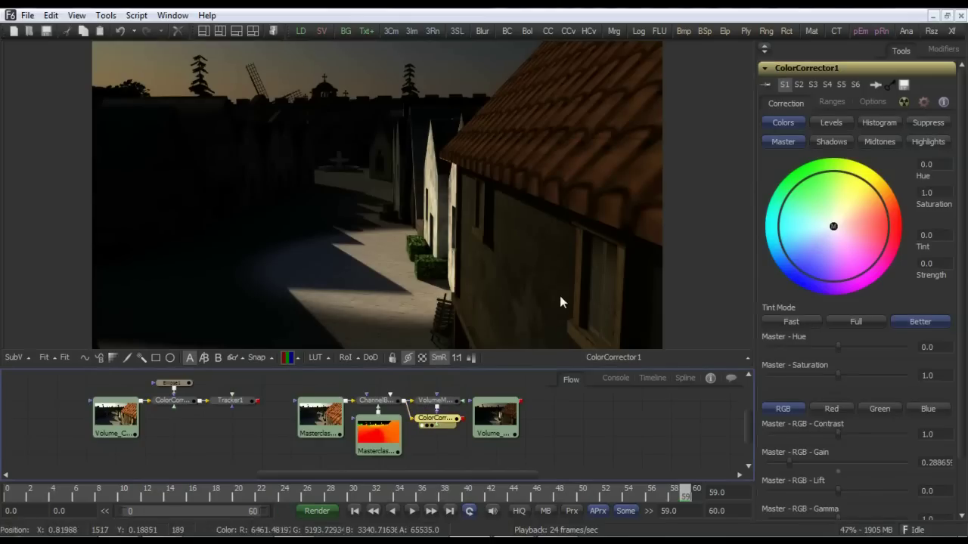
left_click(446, 400)
left_click_drag(793, 154, 453, 248)
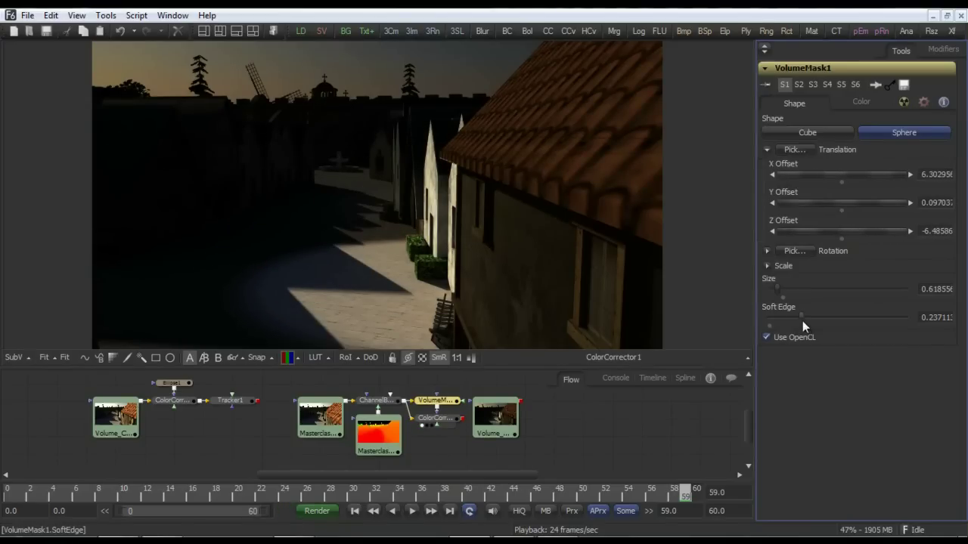
Step: Set the mask's soft edge to 0.345 and its size to about 0.77 at frame 0
left_click_drag(799, 317, 822, 319)
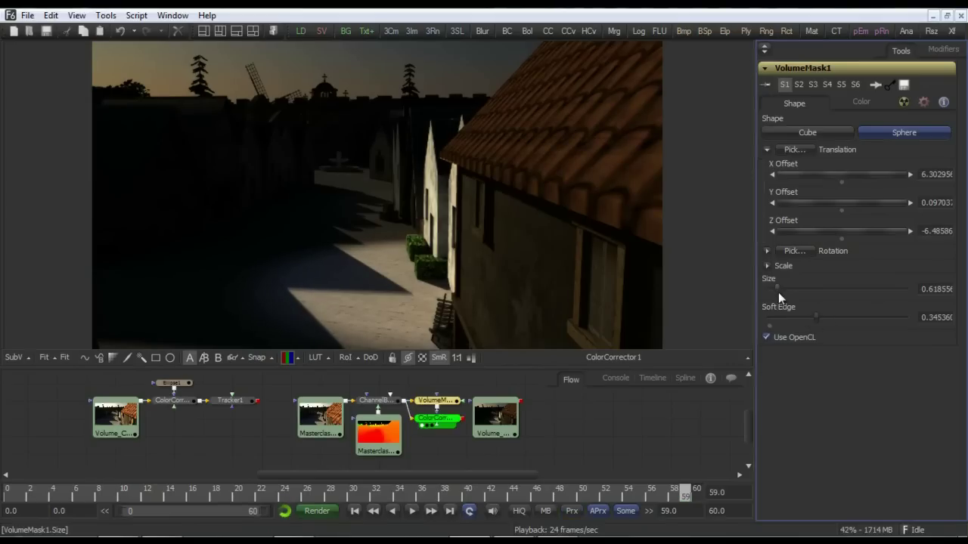
mouse_move(778, 289)
left_mouse_down()
mouse_move(787, 288)
mouse_move(778, 290)
left_mouse_up()
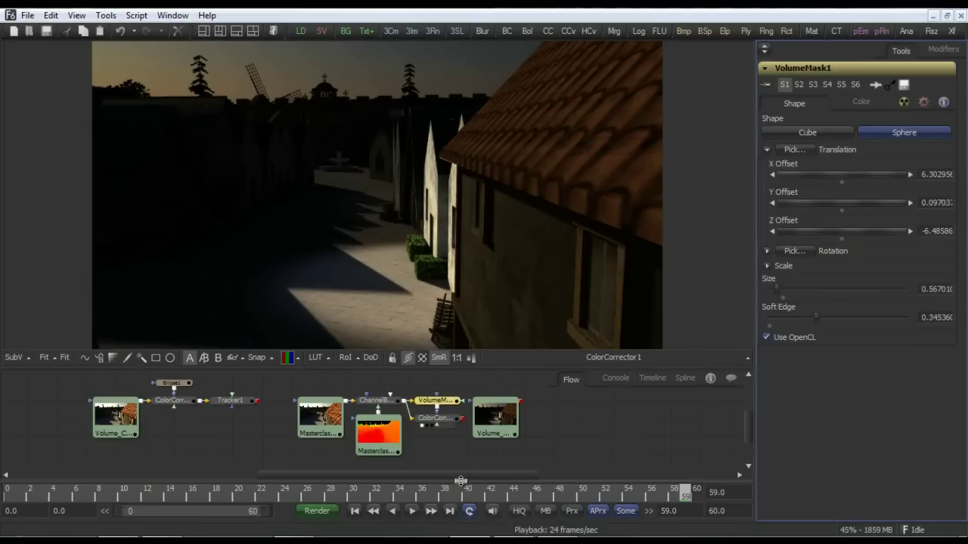
left_click(354, 511)
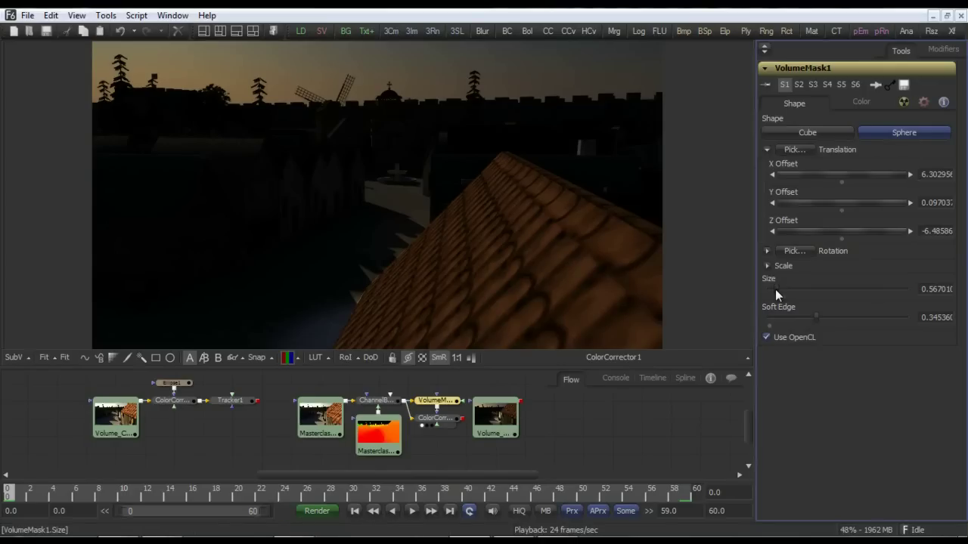
left_click_drag(775, 289, 779, 290)
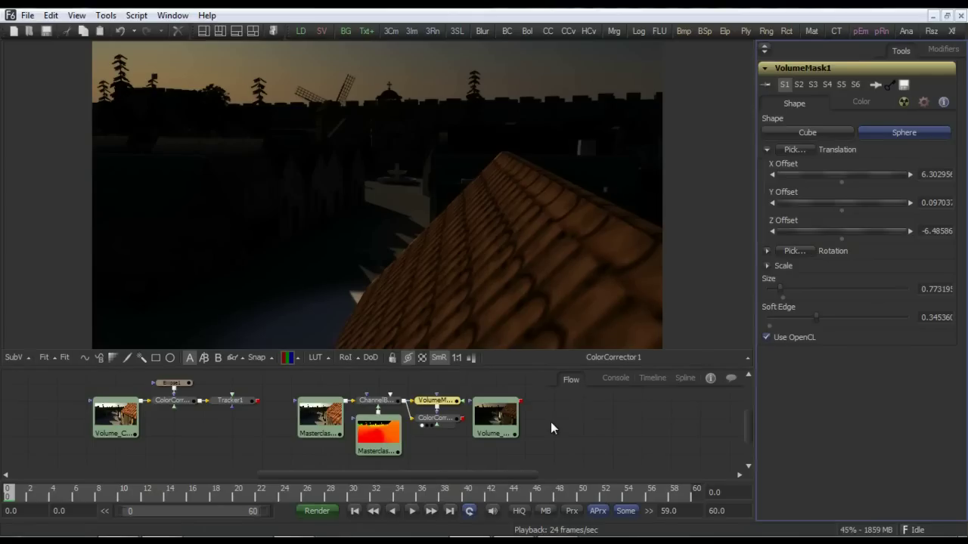
Step: Play through the volume-fog comp, then stop and return to the first frame
left_click(507, 422)
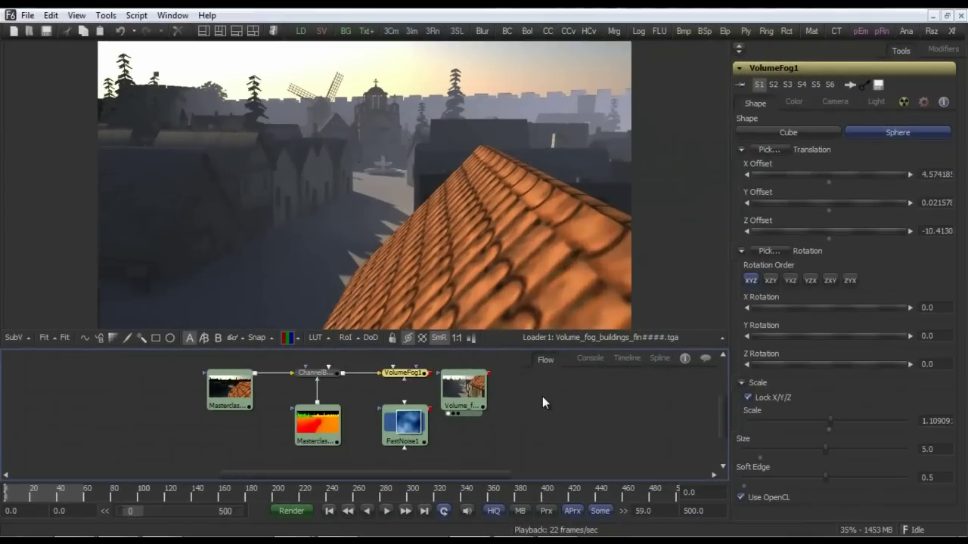
left_click(385, 510)
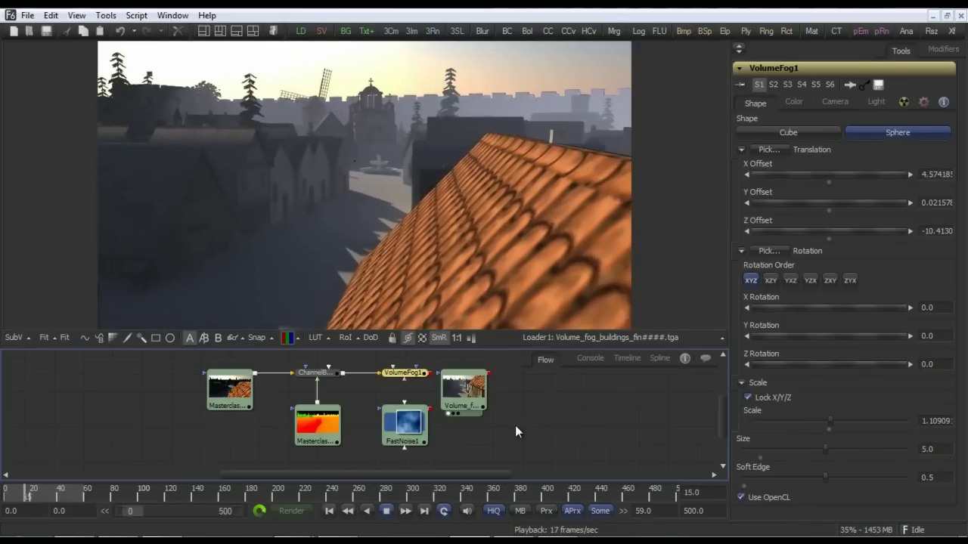
left_click(394, 511)
left_click(329, 510)
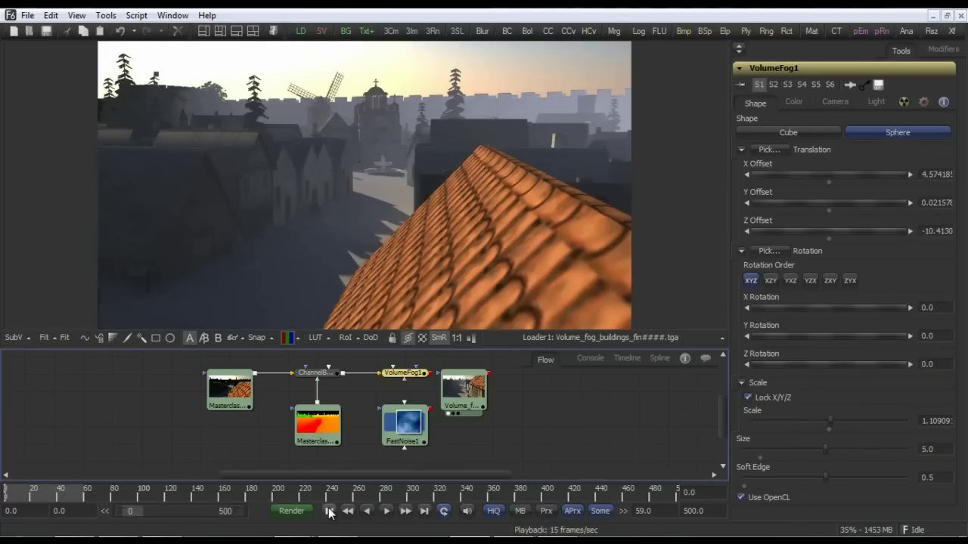
Step: View the un-fogged Loader3_1 beauty render, then the Loader1_1 position pass
left_click(236, 390)
key("1")
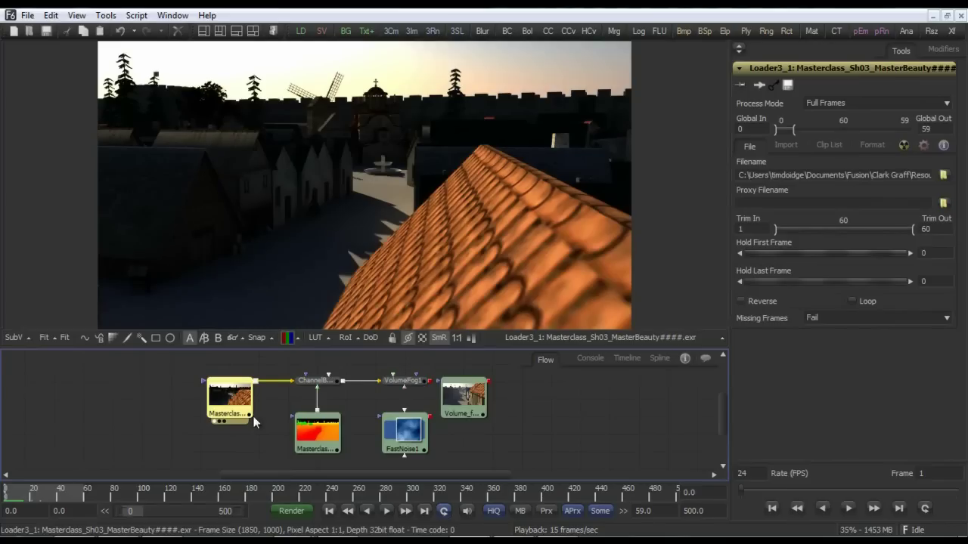
left_click(301, 433)
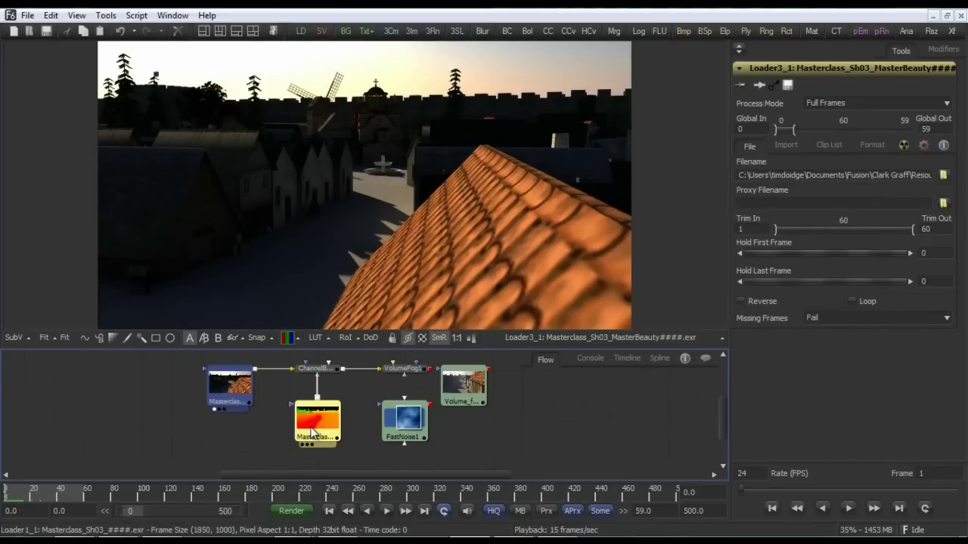
key("1")
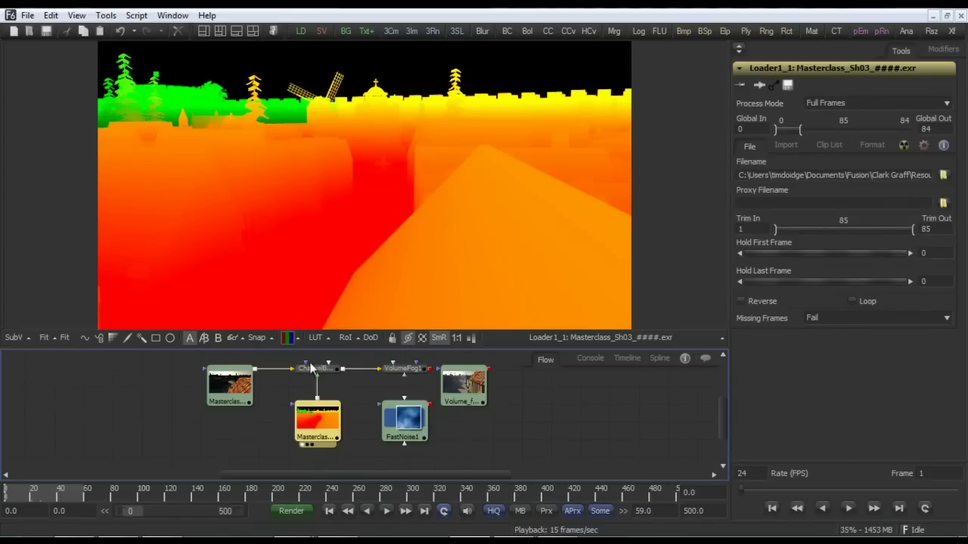
Step: View VolumeFog1's output and pick the fog centre over the village
left_click(395, 368)
key("1")
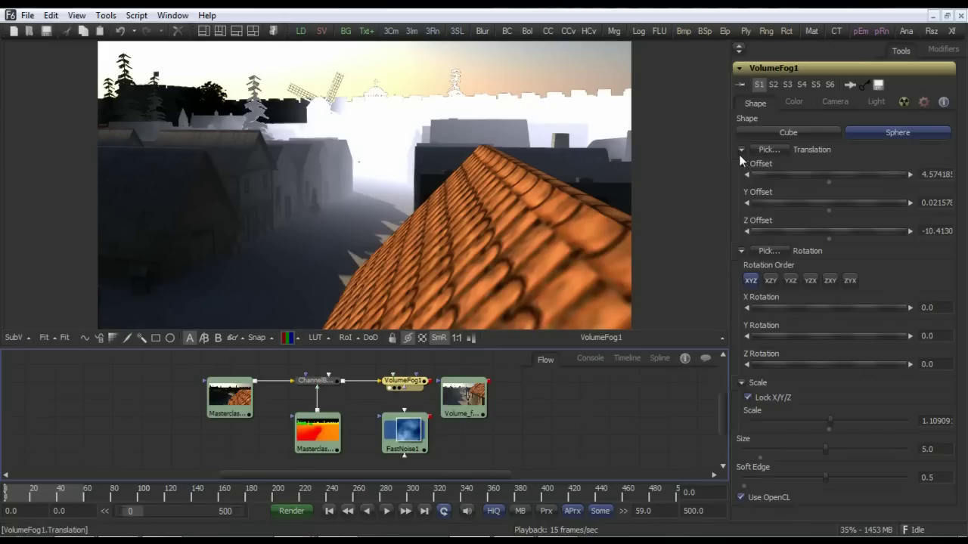
left_click_drag(761, 154, 382, 172)
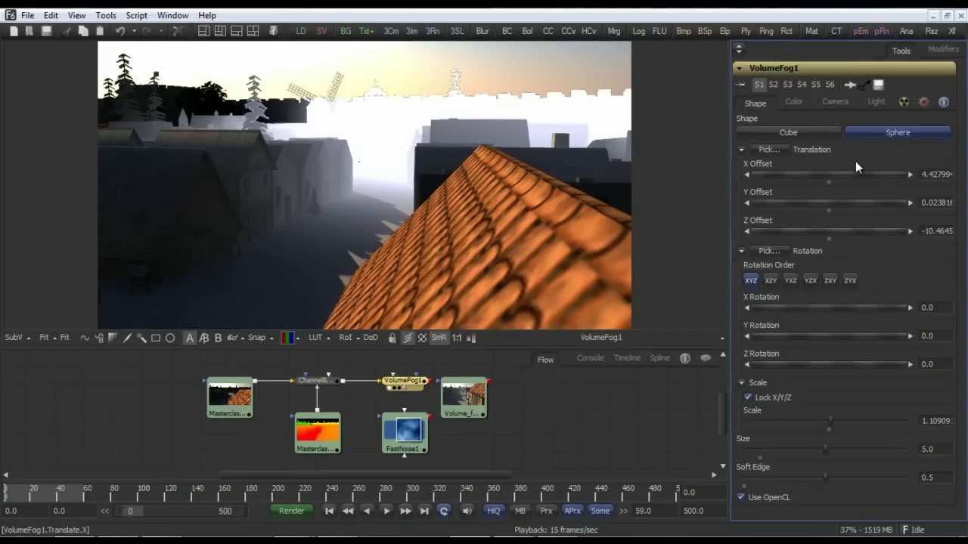
Step: Keep the fog shape a sphere after trying a cube, and lower its scale to 0.818
left_click(809, 133)
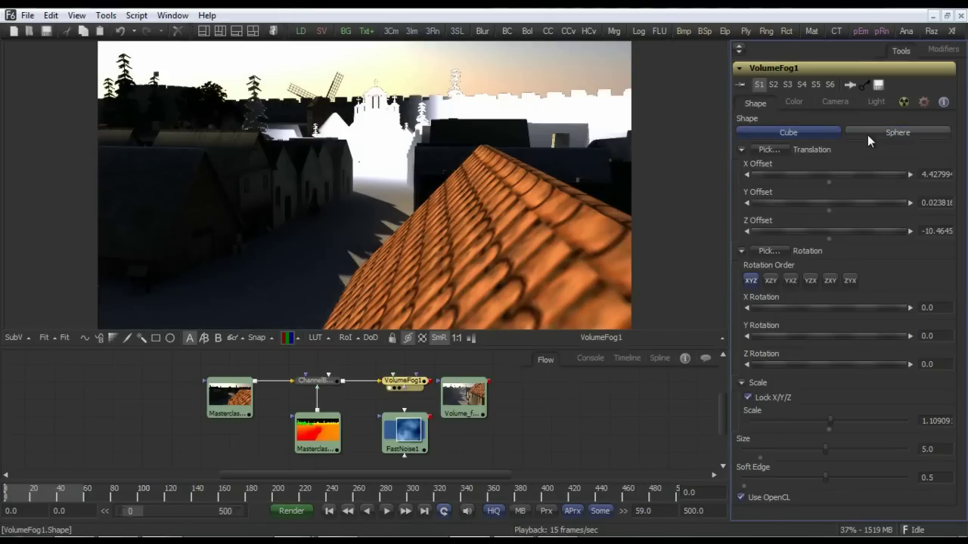
left_click(867, 134)
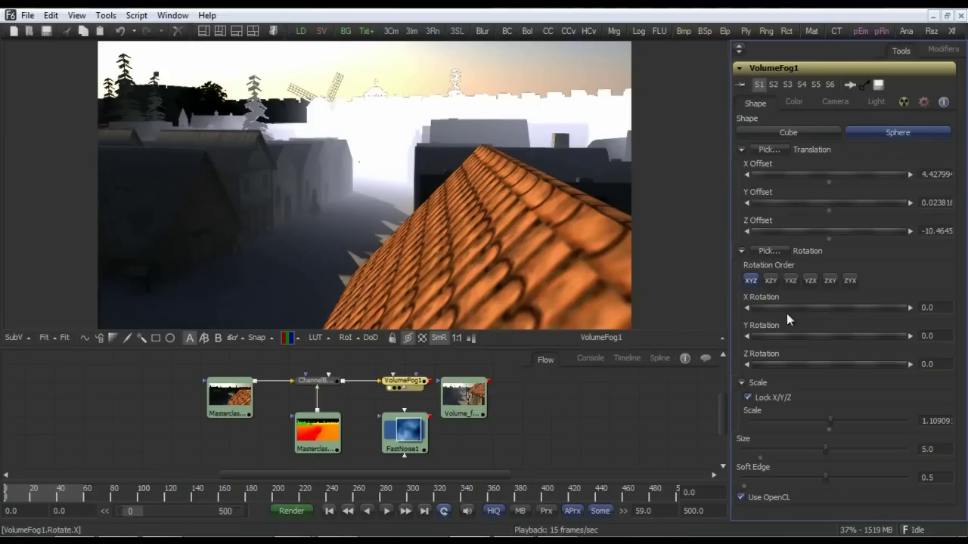
mouse_move(830, 418)
left_mouse_down()
mouse_move(875, 424)
mouse_move(815, 424)
left_mouse_up()
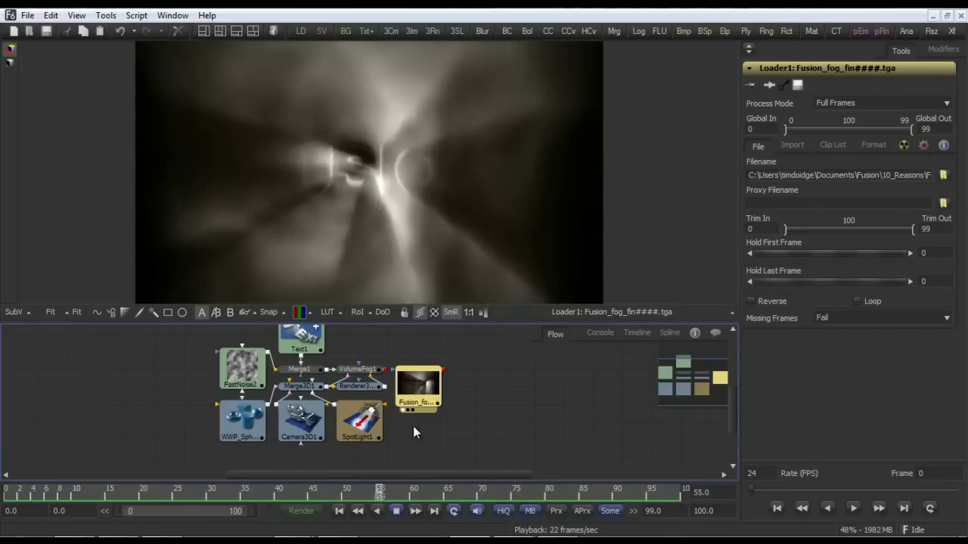
Step: View the noise texture feeding the fog and the FUSION text layer
left_click(244, 371)
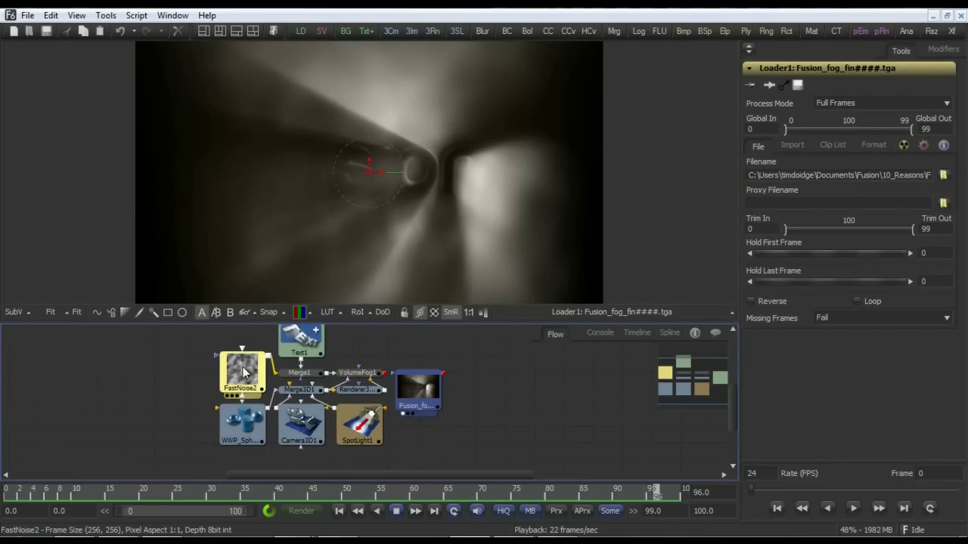
key("1")
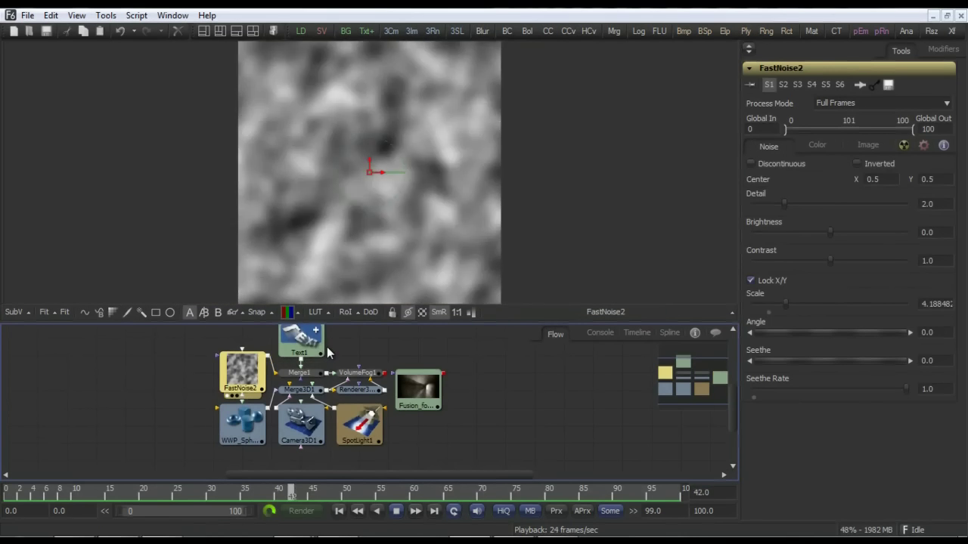
left_click(300, 350)
scroll(307, 337, "up", 1)
key("1")
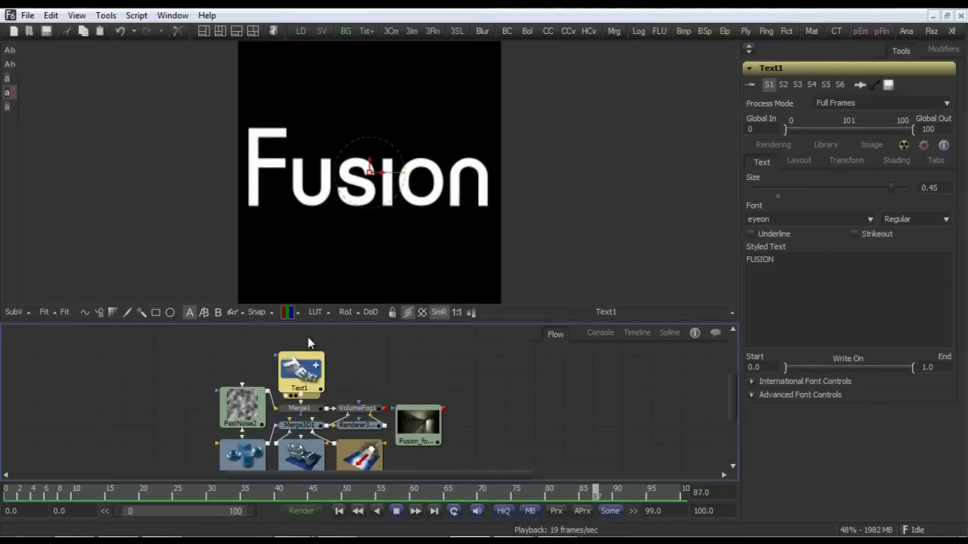
left_click_drag(364, 366, 360, 329)
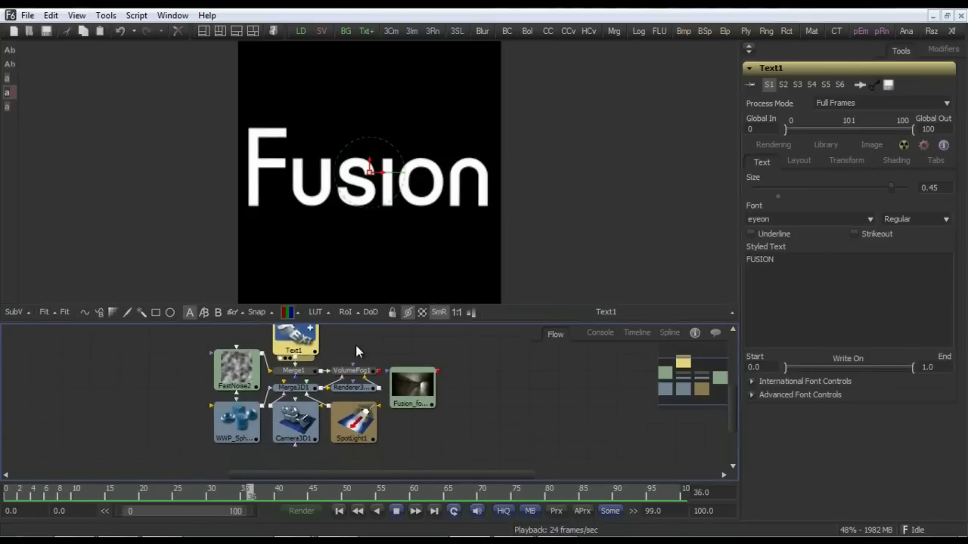
Step: Inspect Camera3D1 and SpotLight1, then view VolumeFog1's rendered fog result
left_click(296, 414)
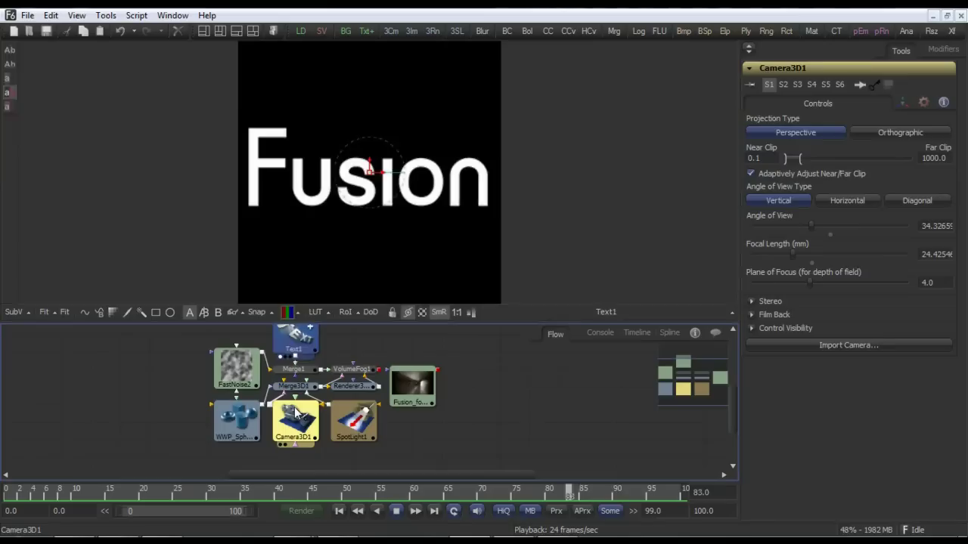
key("1")
left_click(346, 415)
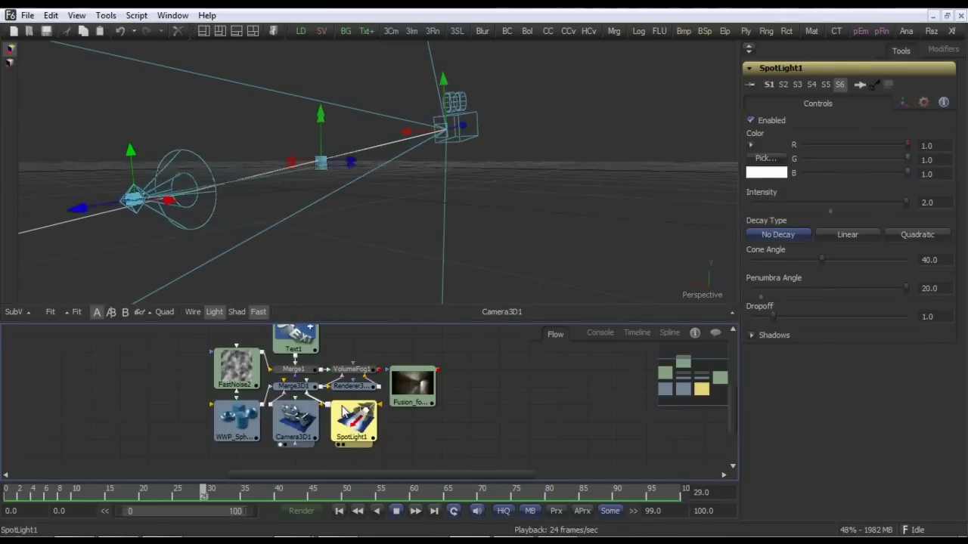
left_click(354, 372)
key("1")
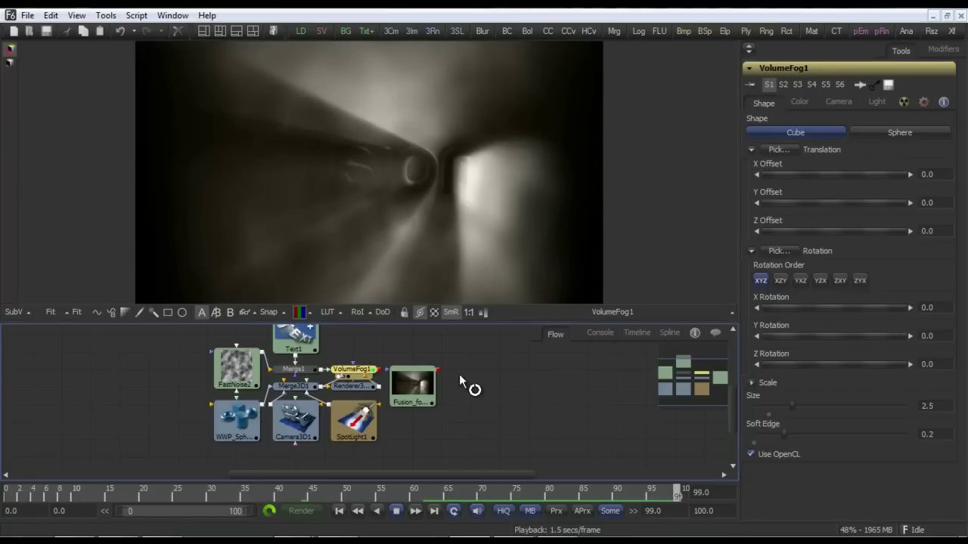
Step: View the finished Fusion_fog_fin render sequence from its loader
left_click(417, 384)
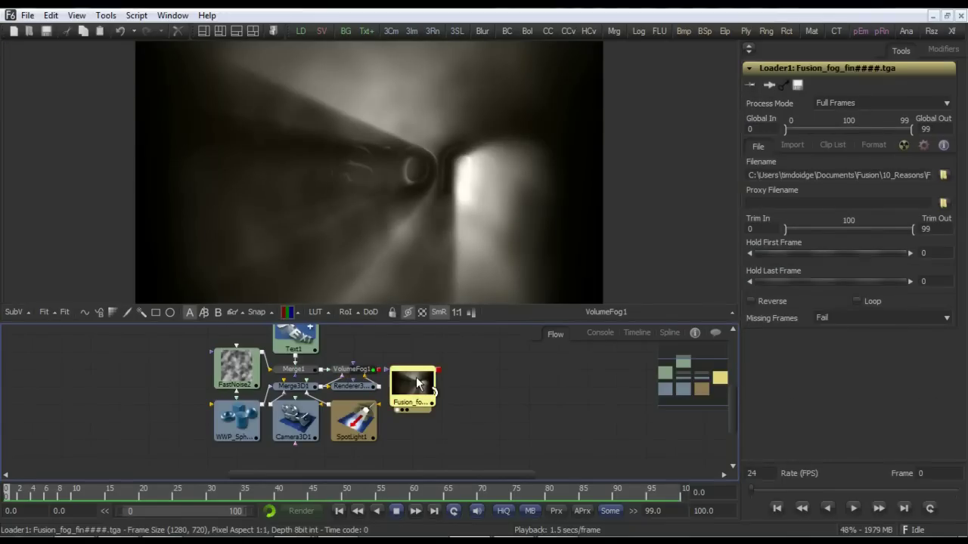
key("1")
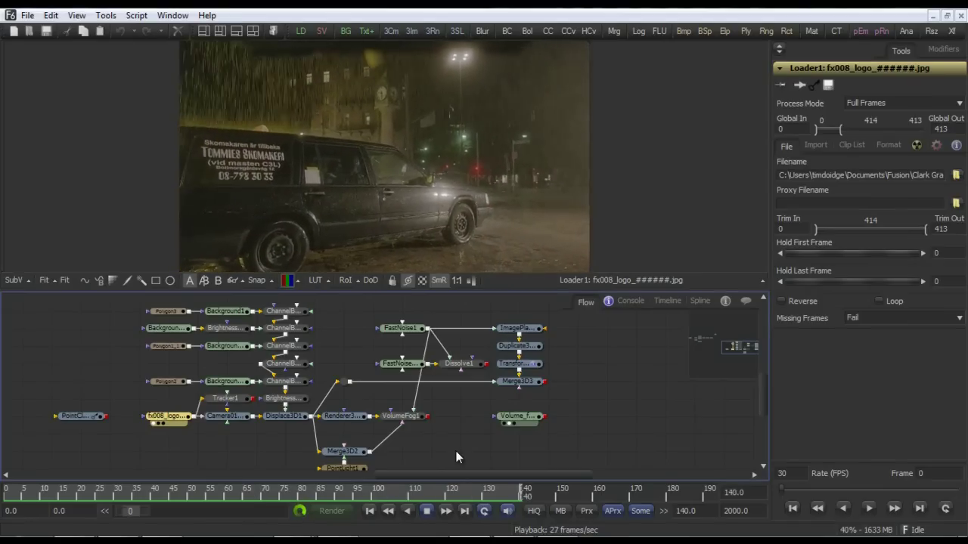
Step: Review the Polygon3, van-shaped Polygon1_1 and lamp-post Polygon2 masks over the plate
left_click(165, 311)
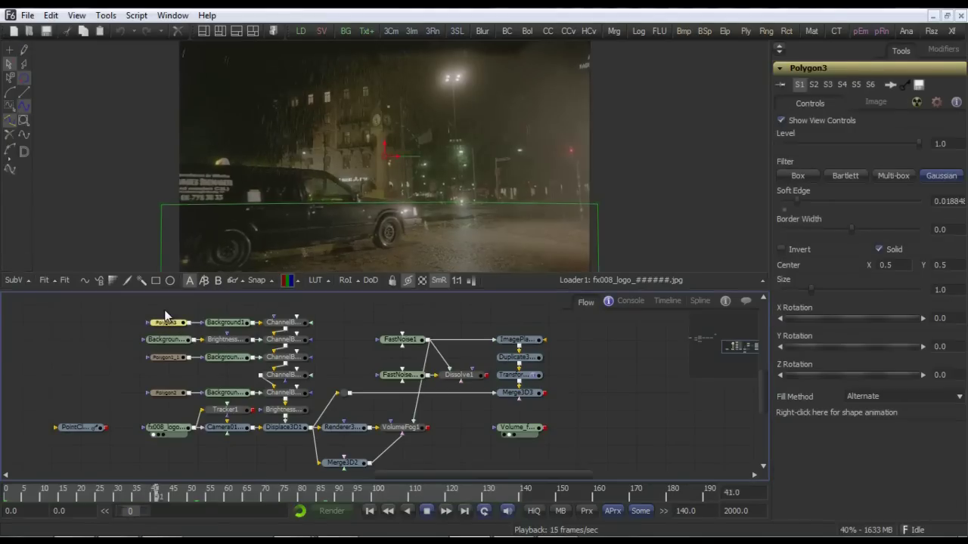
left_click(167, 359)
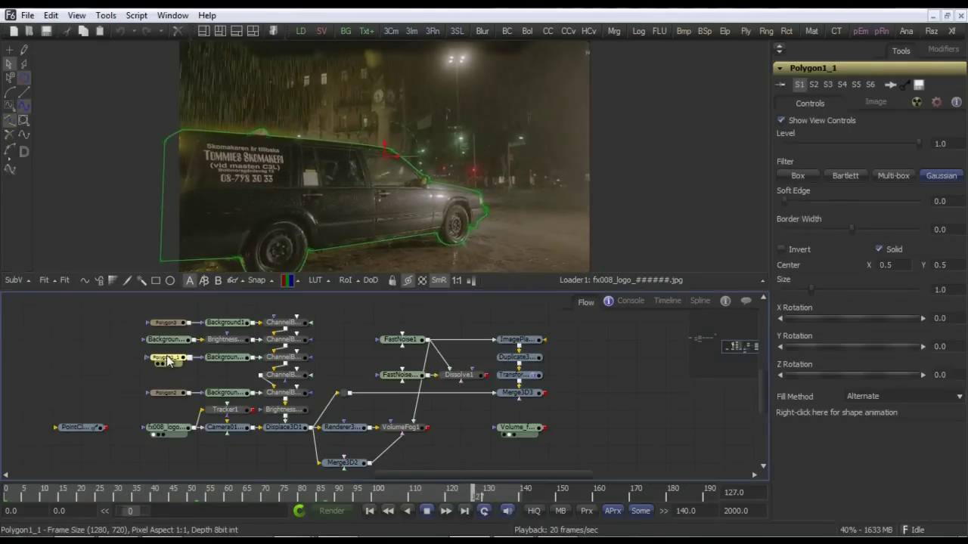
left_click(170, 395)
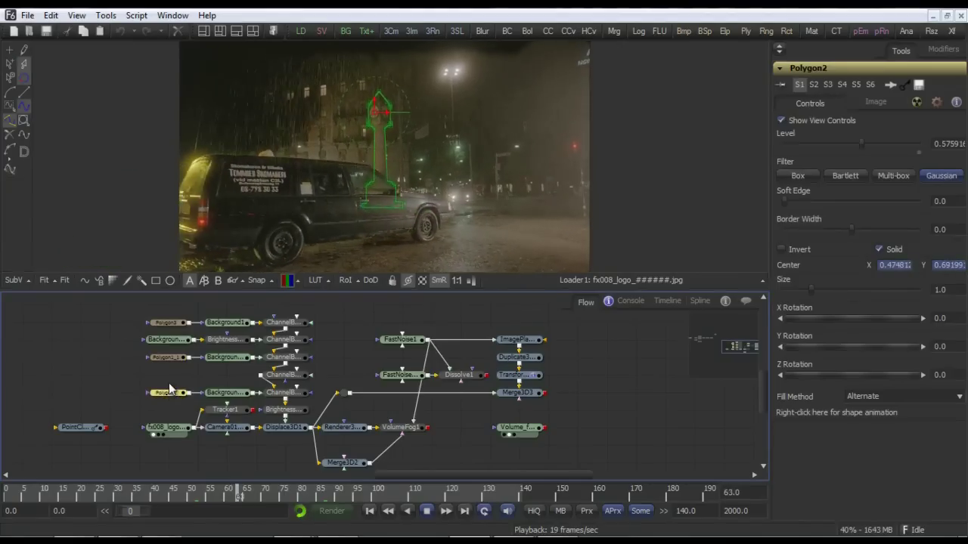
left_click(168, 359)
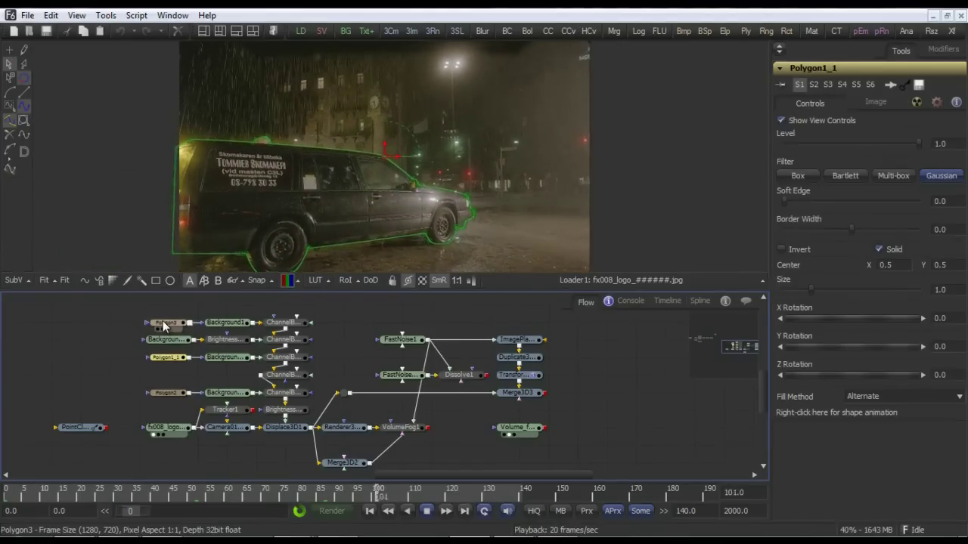
left_click(165, 325)
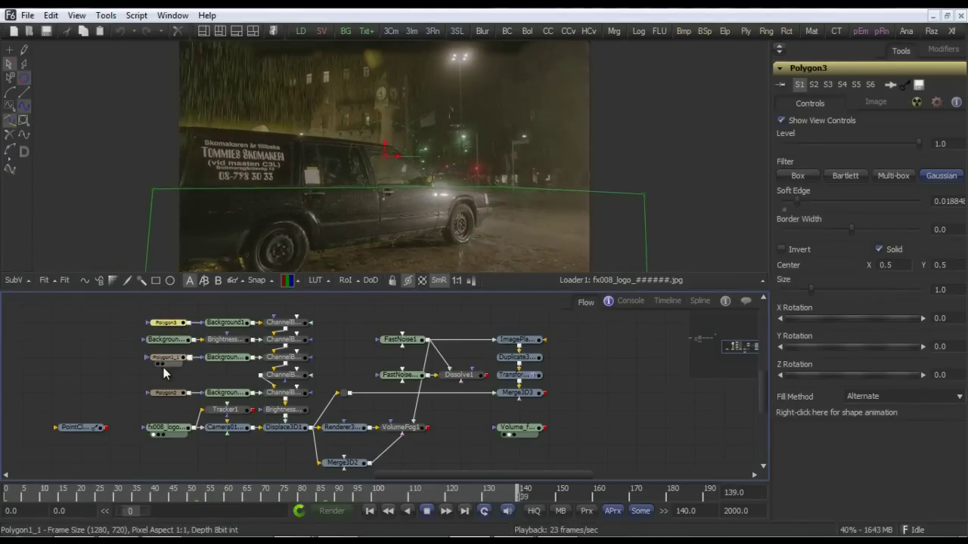
Step: Stop playback and orbit Merge3D2's 3D scene to see the displaced plate and camera from the side
left_click(427, 511)
left_click(345, 463)
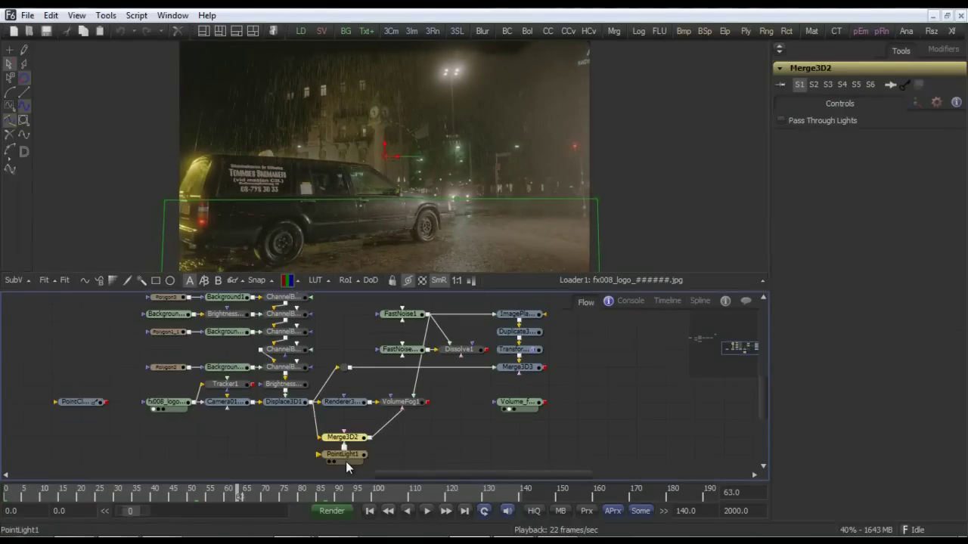
key("1")
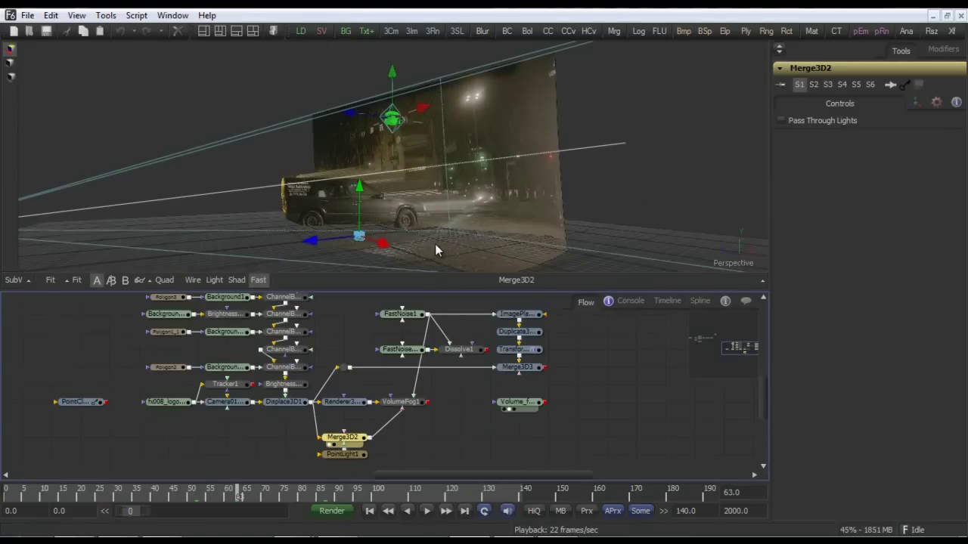
left_click_drag(435, 243, 594, 250)
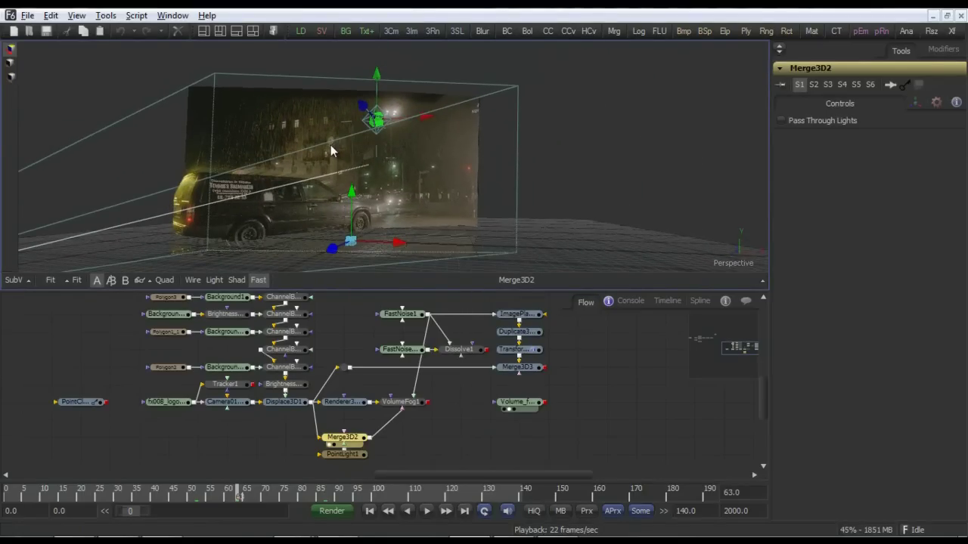
left_click_drag(488, 215, 355, 273)
Step: View Merge3D3's fog slices layered through the van plate, orbiting to a side angle
left_click(517, 368)
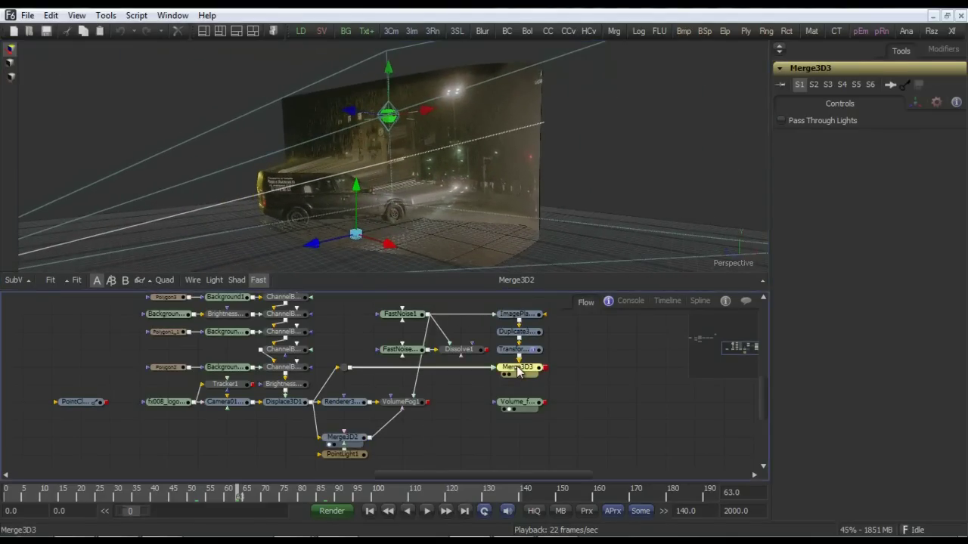
key("1")
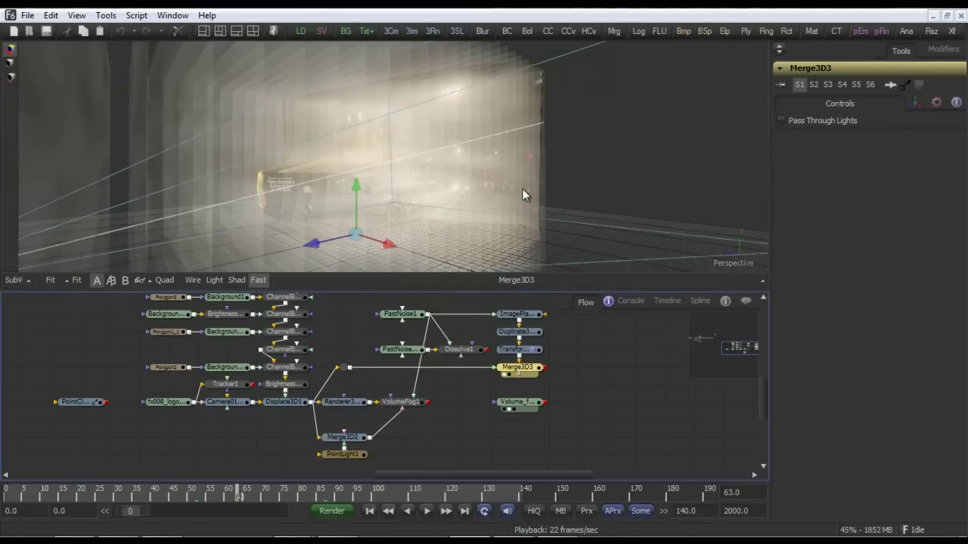
left_click_drag(523, 190, 492, 155)
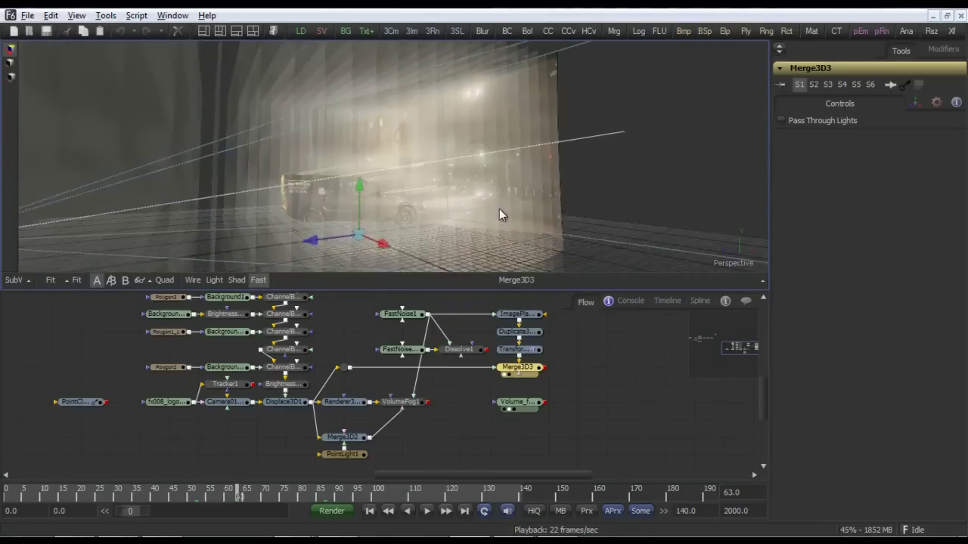
left_click_drag(499, 210, 525, 195)
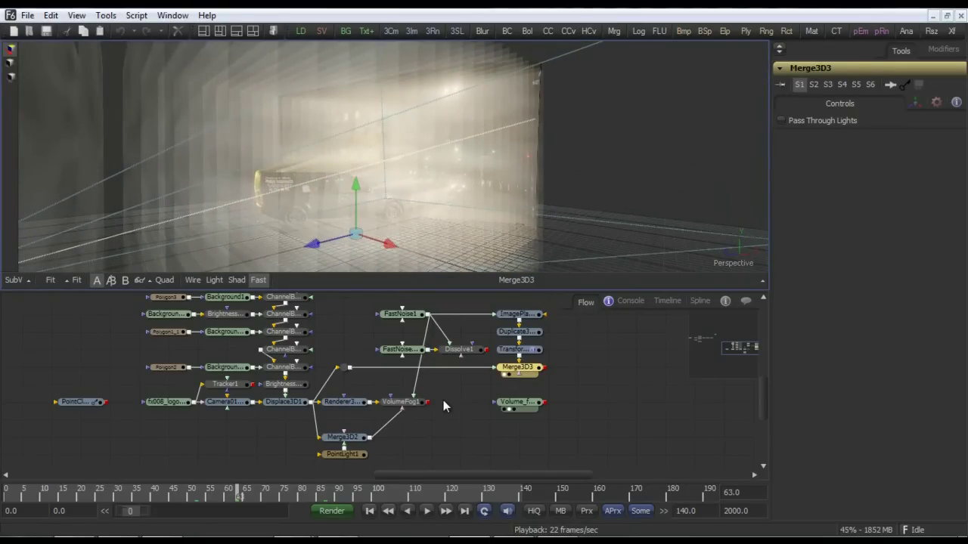
Step: View and play the finished Volume_fog_van fogged render
left_click(517, 406)
key("1")
left_click(426, 511)
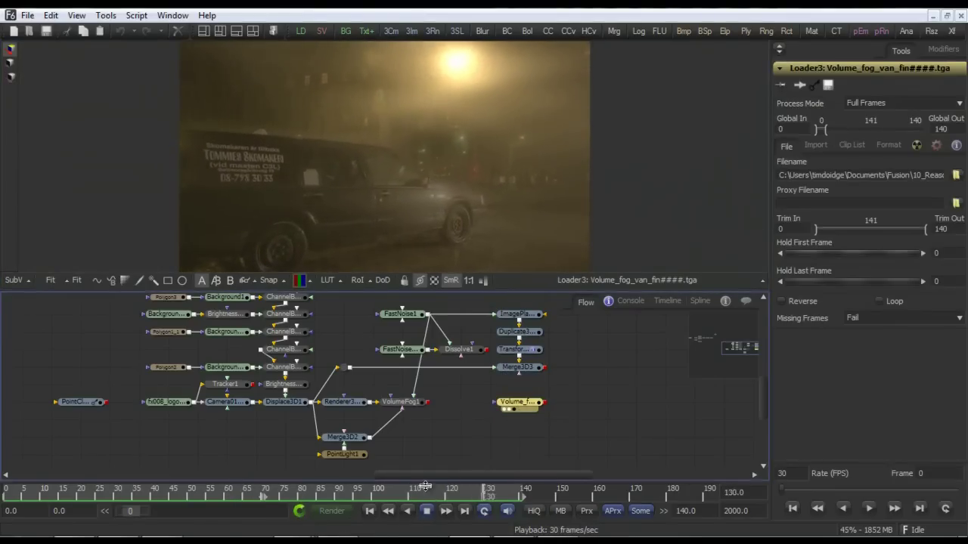
Step: Switch to dual viewers with the original rainy fx008 plate beside the fogged result
left_click(221, 30)
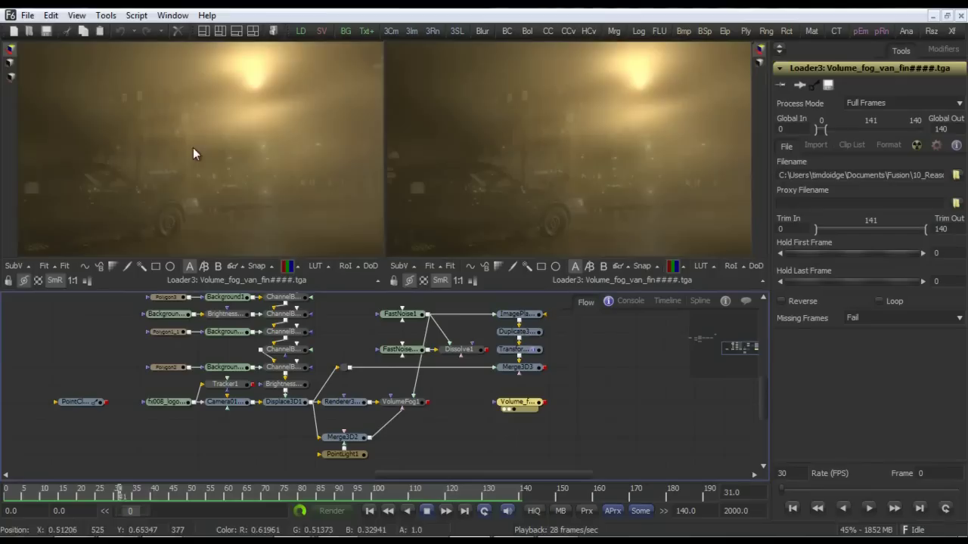
left_click(169, 401)
key("1")
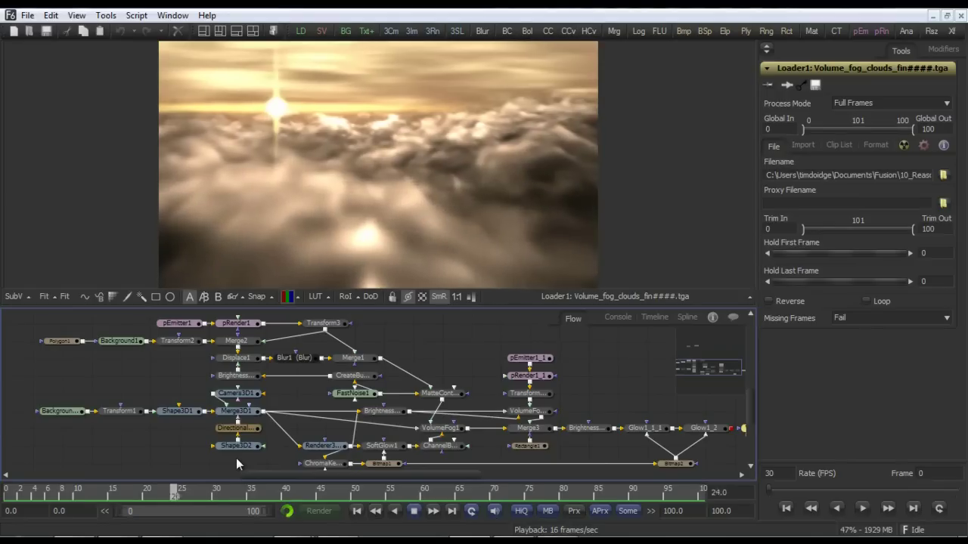
Step: Inspect SoftGlow1's sun glow, then select Merge3D1 to show the cloud scene in perspective
left_click(381, 445)
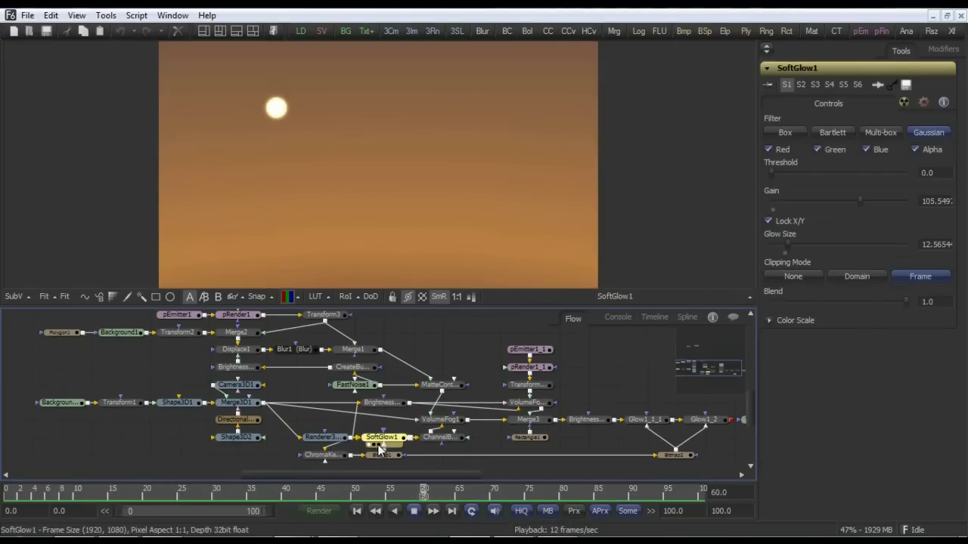
left_click(238, 407)
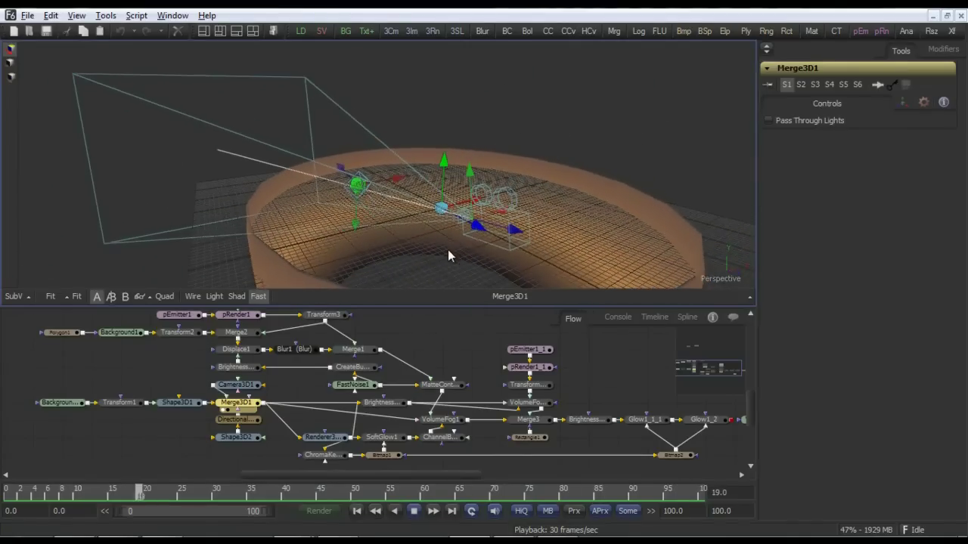
Step: View Background1's blurred matte, the Polygon1 outline, and pEmitter1's rendered particle field
left_click(120, 332)
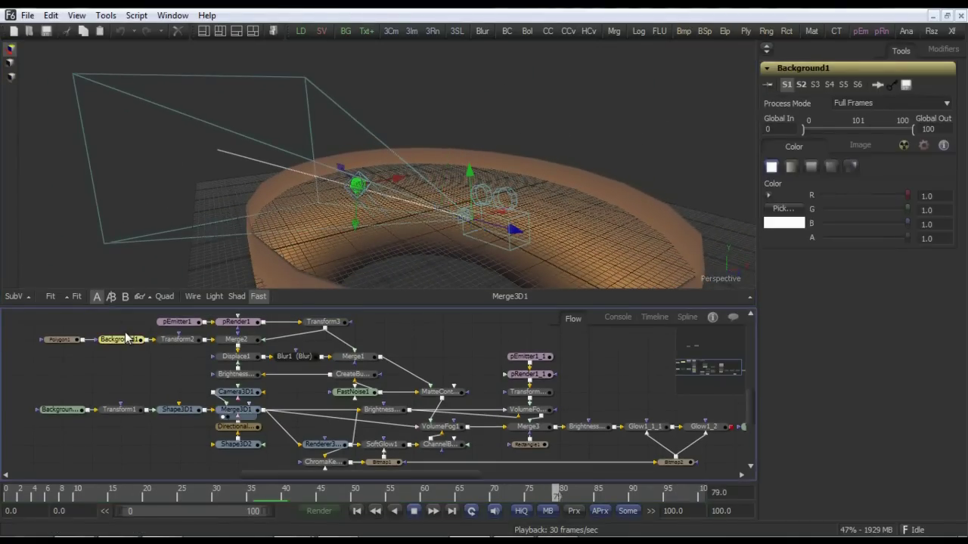
key("1")
left_click(66, 345)
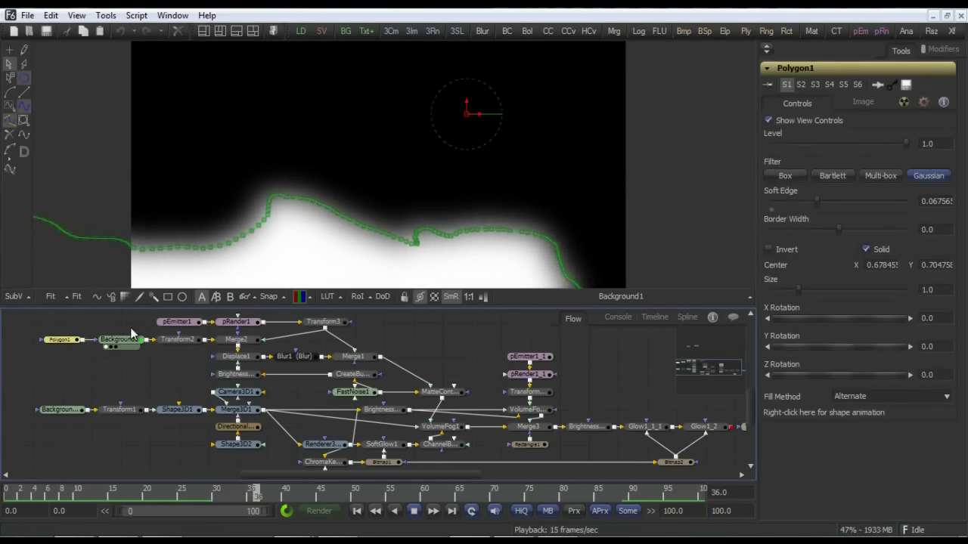
left_click(175, 324)
key("1")
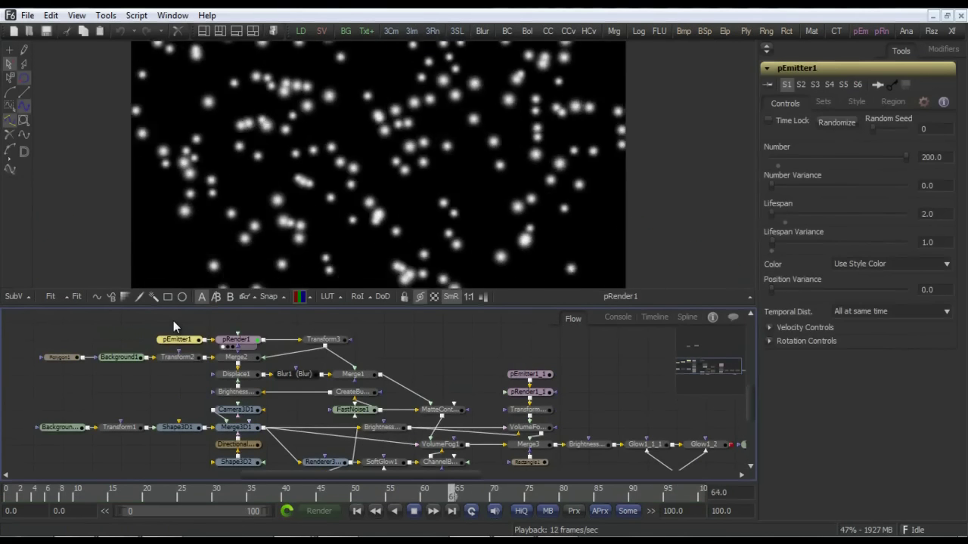
Step: View Merge2's combined output and Merge1's noisy cloud matte, panning the flow rightward
left_click(239, 358)
key("1")
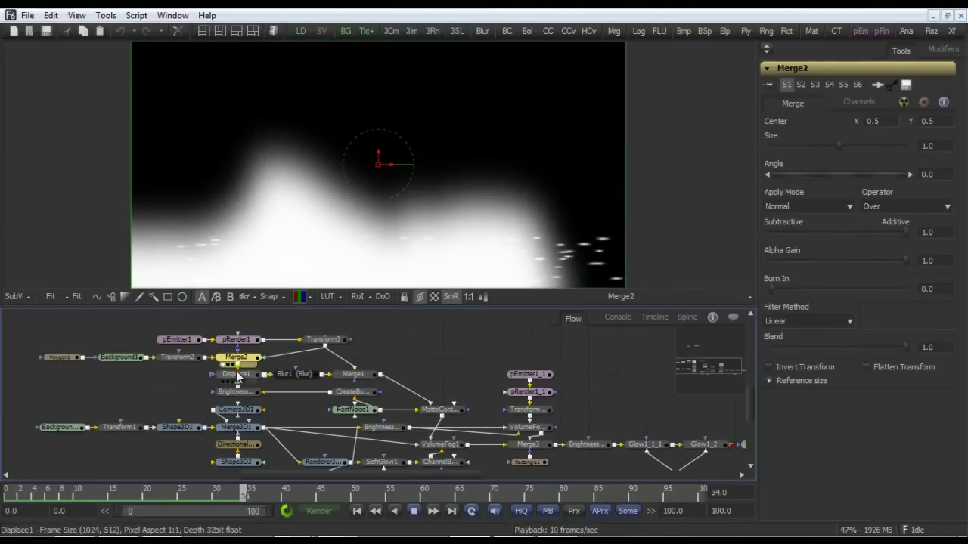
left_click(353, 376)
key("1")
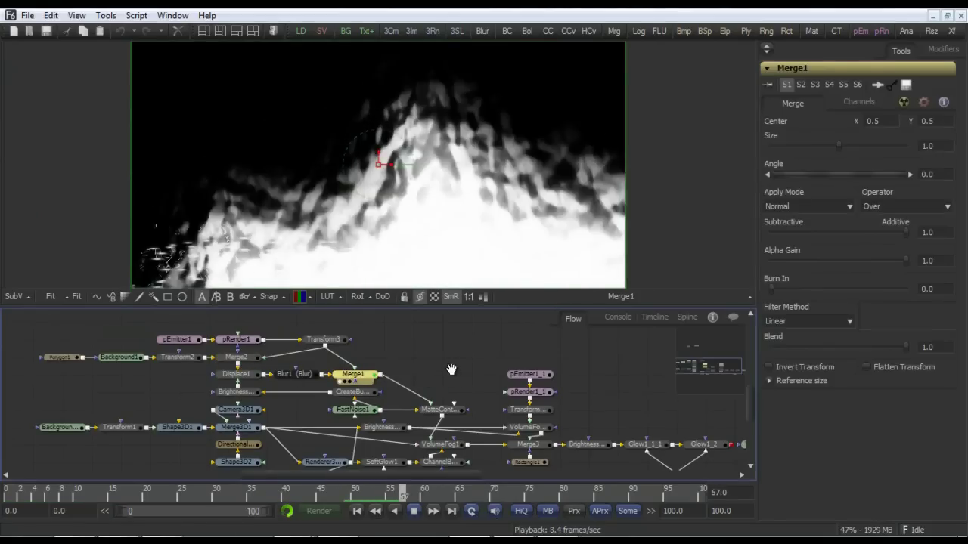
left_click_drag(451, 371, 337, 315)
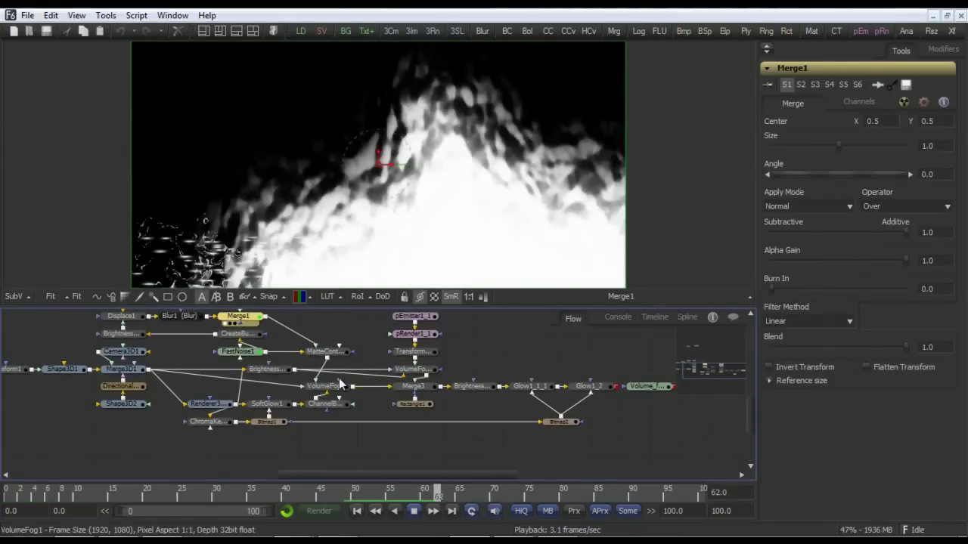
Step: View the Volume_fog_clouds_fin####.tga Loader showing the golden sunlit cloudscape
left_click(645, 385)
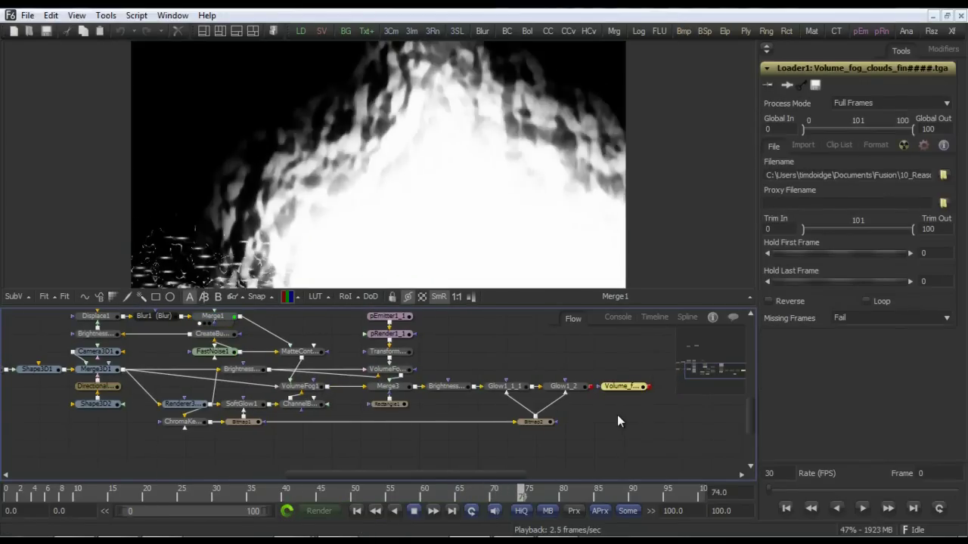
key("1")
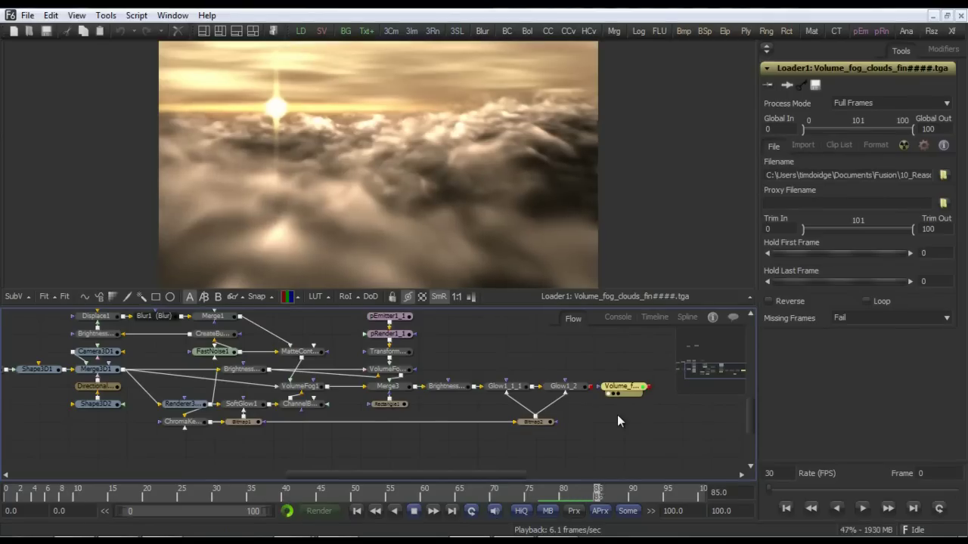